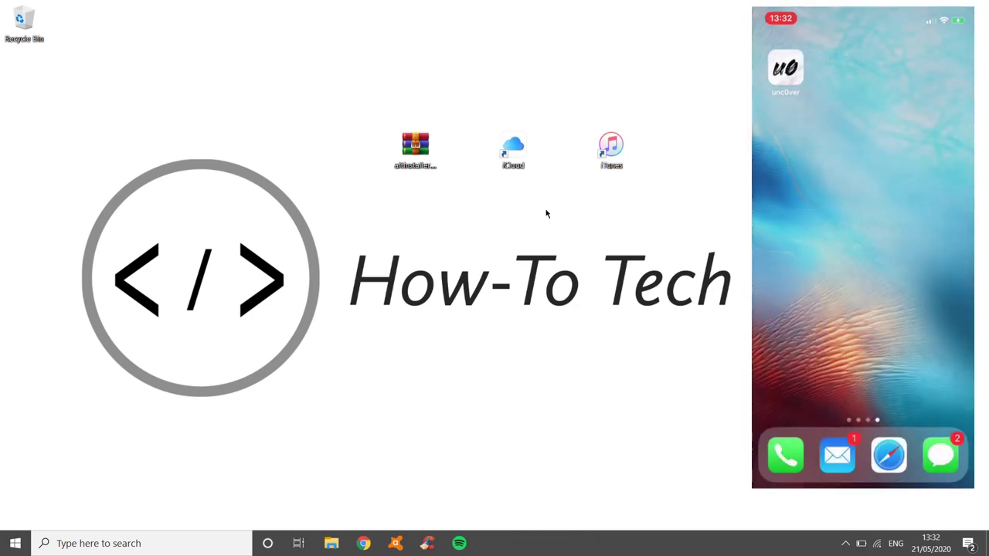
# Step: Extract AltInstaller.msi and setup.exe from altinstaller.zip to the desktop, then close WinRAR
pyautogui.doubleClick(415, 145)
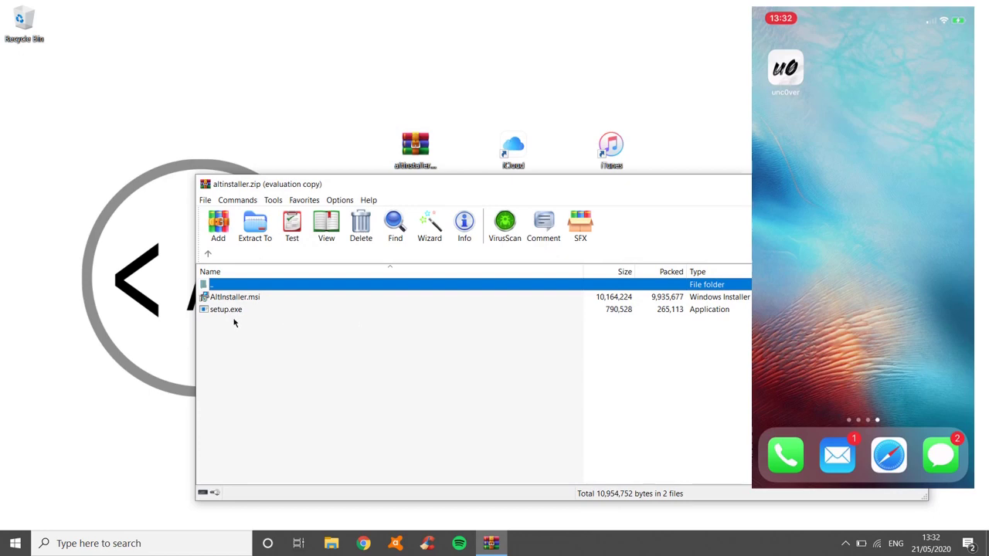
pyautogui.click(226, 309)
pyautogui.click(624, 349)
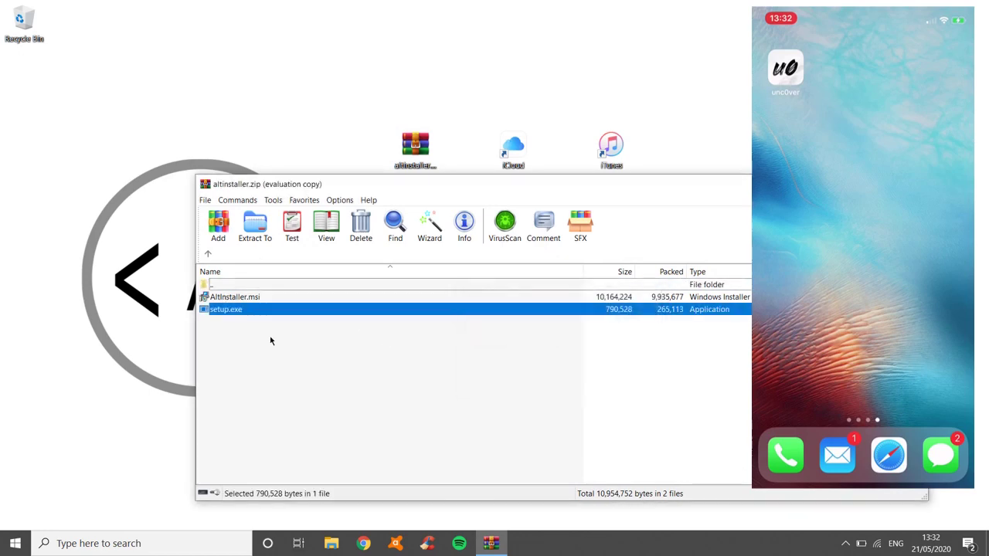
pyautogui.click(225, 325)
pyautogui.keyDown('shift'); pyautogui.click(231, 301); pyautogui.keyUp('shift')
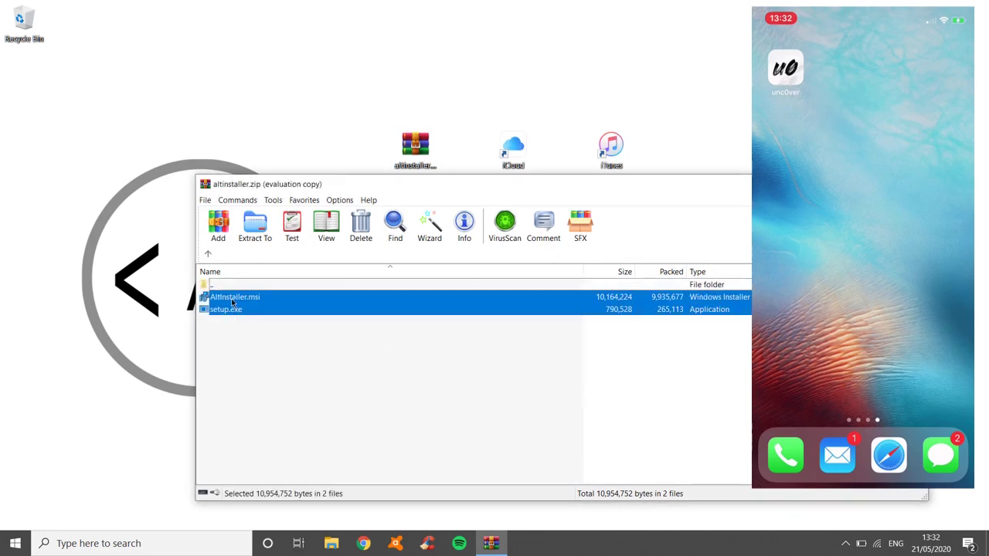
pyautogui.moveTo(232, 301); pyautogui.dragTo(70, 148)
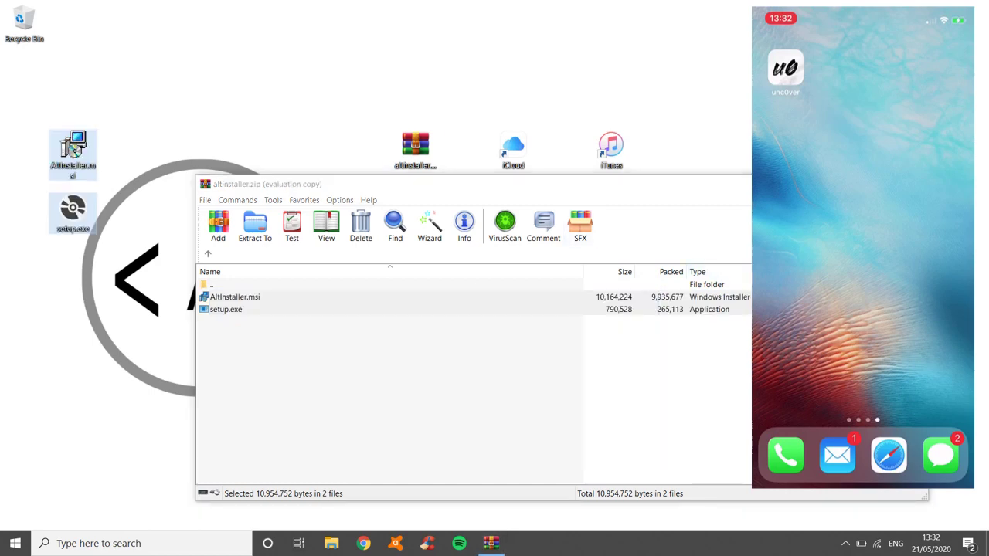
pyautogui.click(915, 184)
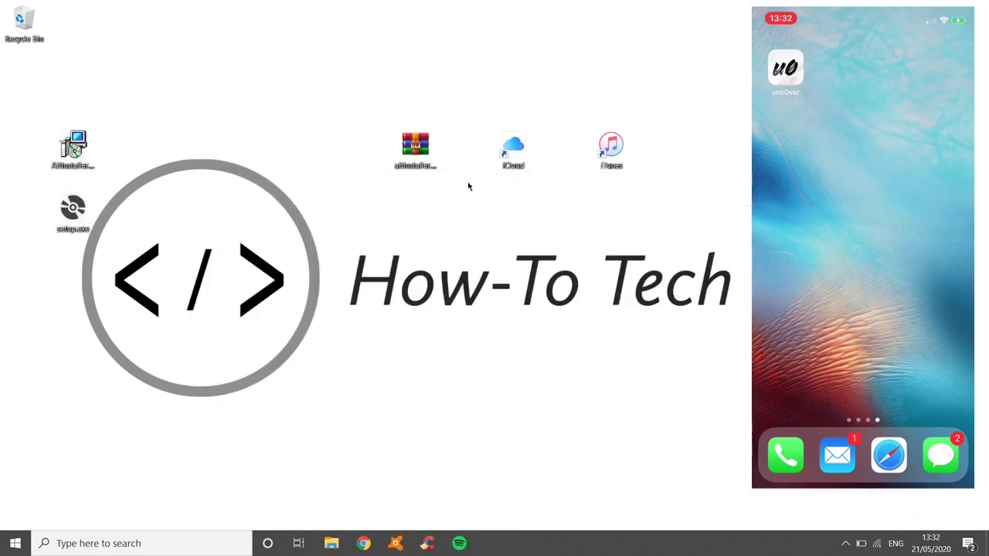
# Step: Run setup.exe to install AltServer into Program Files (x86), closing the wizard on success
pyautogui.doubleClick(72, 210)
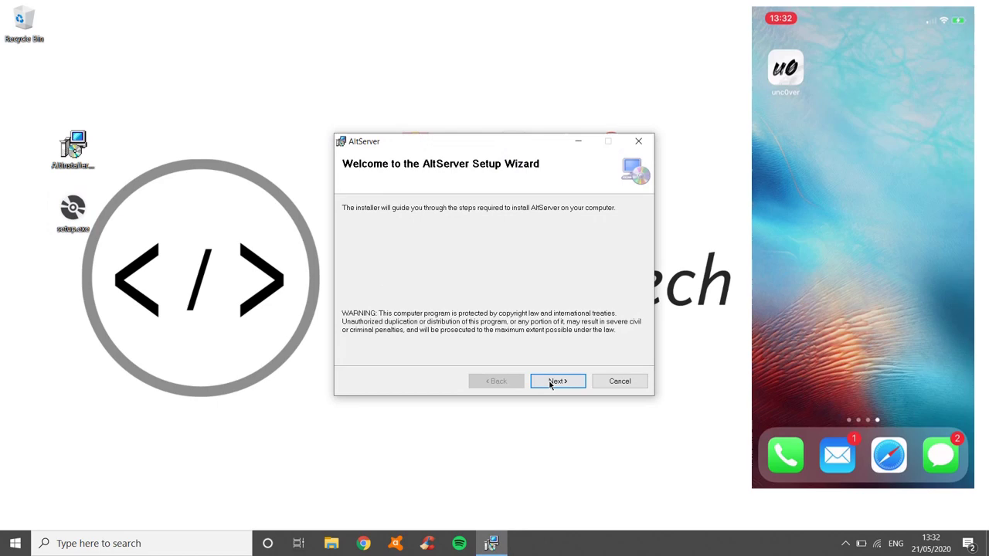
pyautogui.click(553, 382)
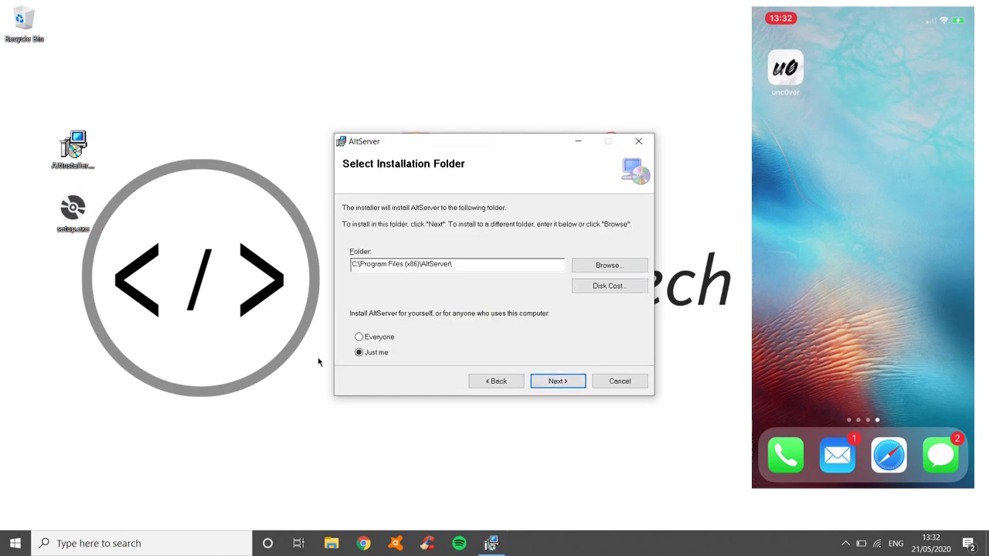
pyautogui.click(616, 266)
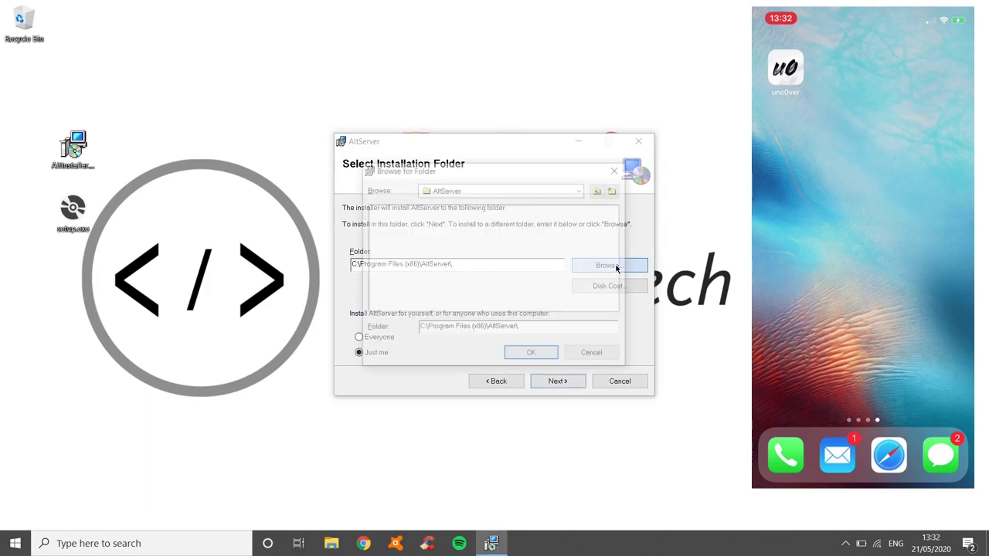
pyautogui.click(599, 191)
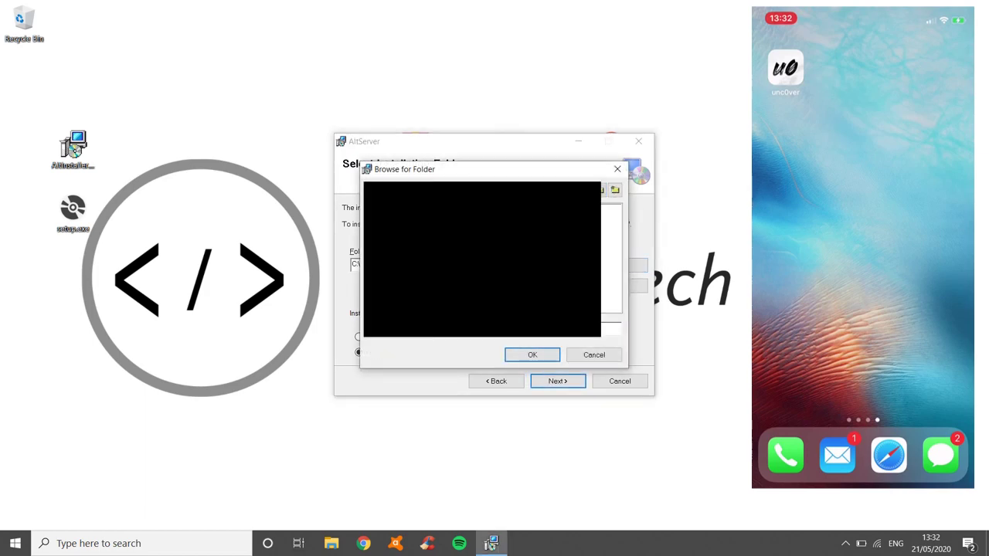
pyautogui.click(525, 357)
pyautogui.click(560, 382)
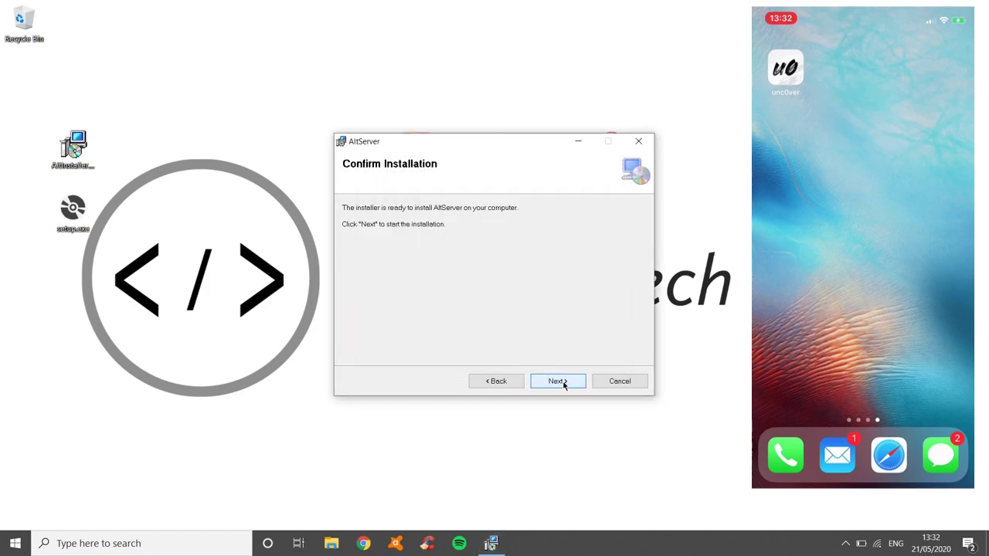
pyautogui.click(563, 384)
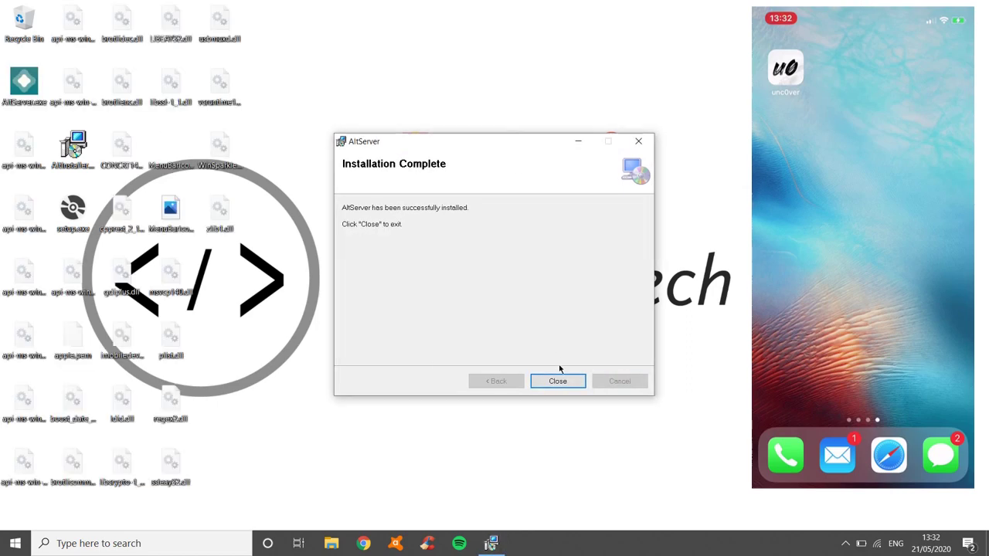
pyautogui.click(564, 378)
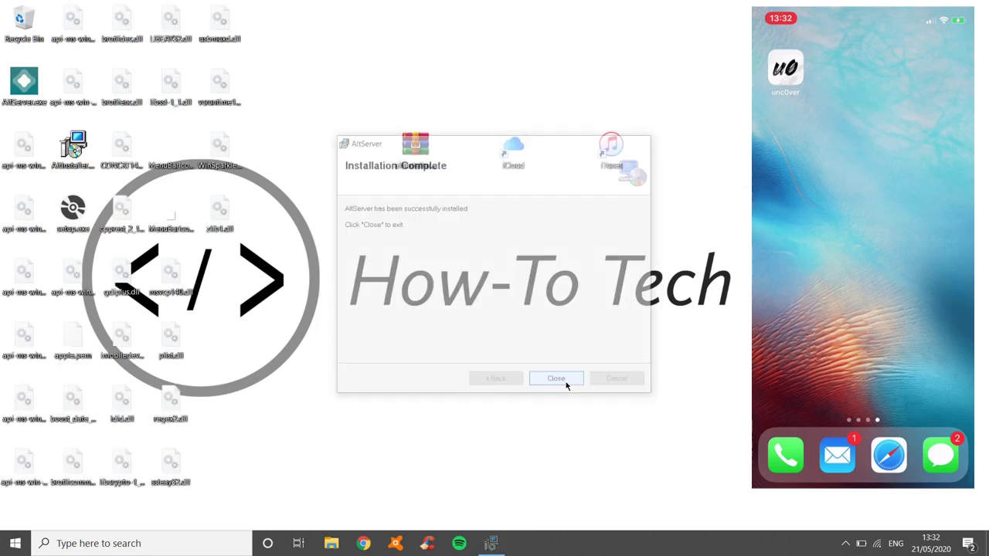
# Step: Run AltServer.exe from the desktop as administrator
pyautogui.moveTo(255, 488); pyautogui.dragTo(265, 301)
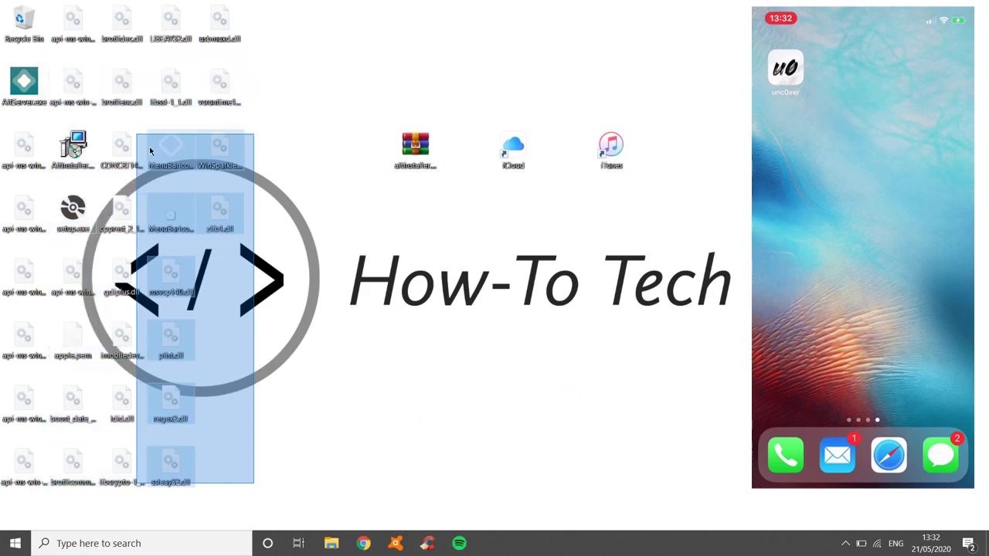
pyautogui.click(34, 88)
pyautogui.rightClick(34, 88)
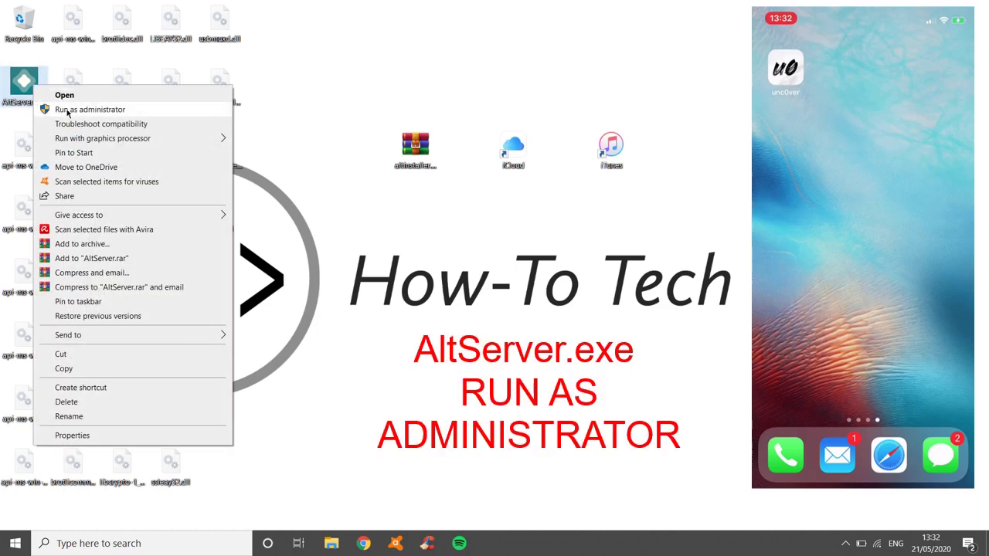
pyautogui.click(68, 110)
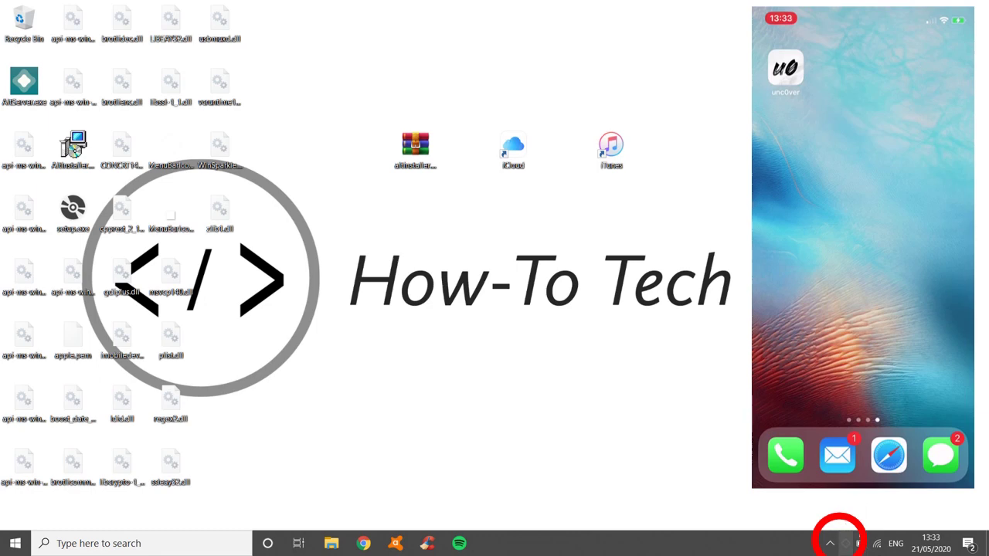
# Step: Install AltStore to the iPhone with the pasted Apple ID, accepting the other-device warning
pyautogui.click(848, 547)
pyautogui.moveTo(732, 511)
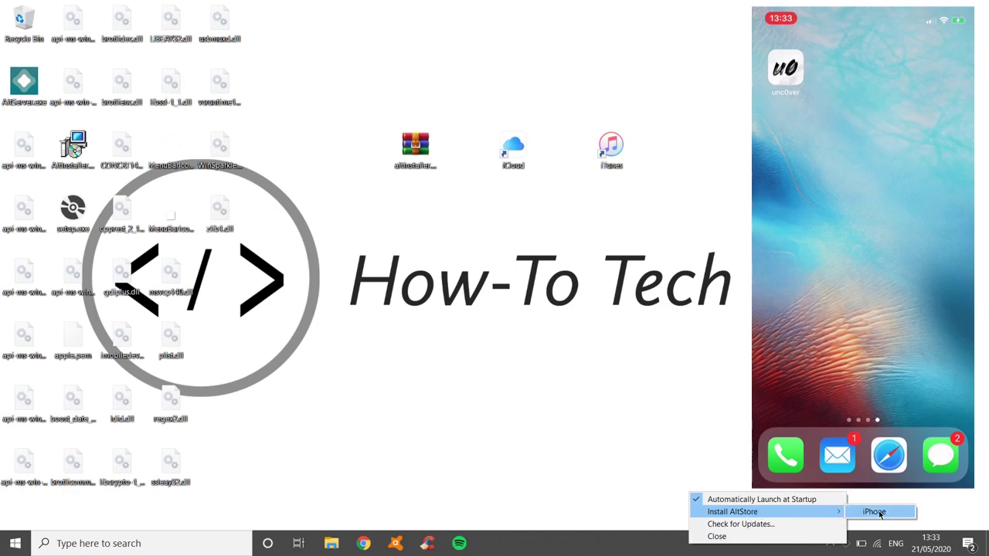
pyautogui.click(879, 515)
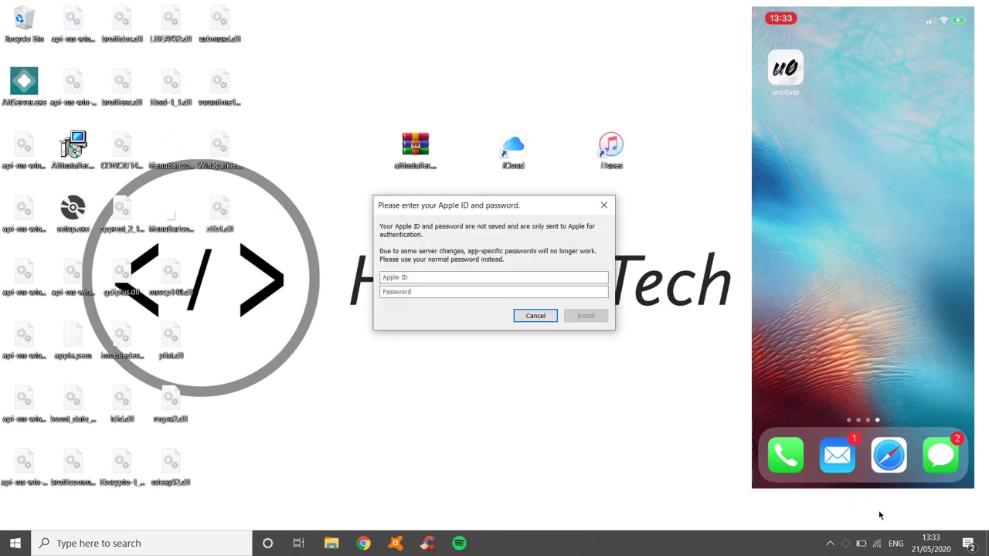
pyautogui.click(433, 280)
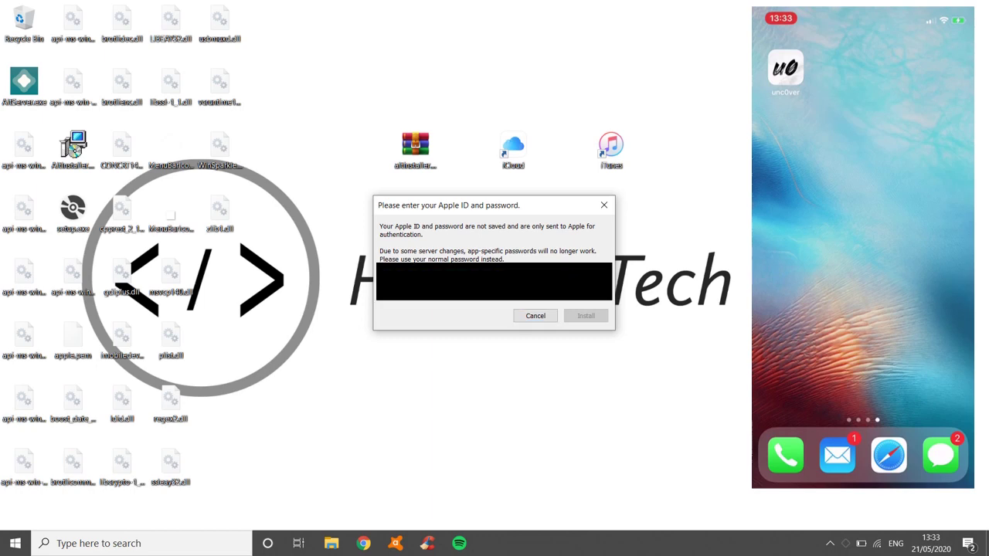
pyautogui.hotkey('ctrl', 'v')
pyautogui.click(587, 318)
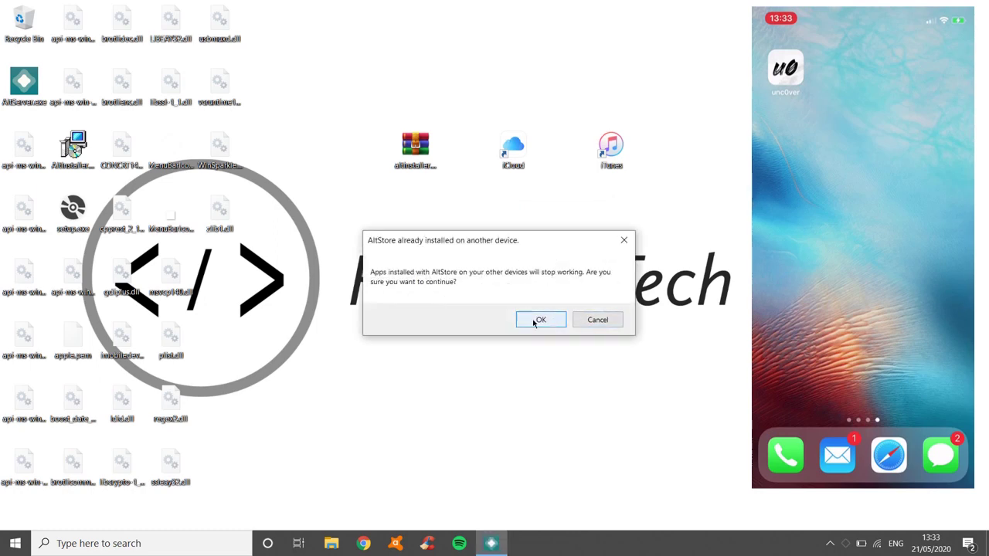
pyautogui.click(540, 319)
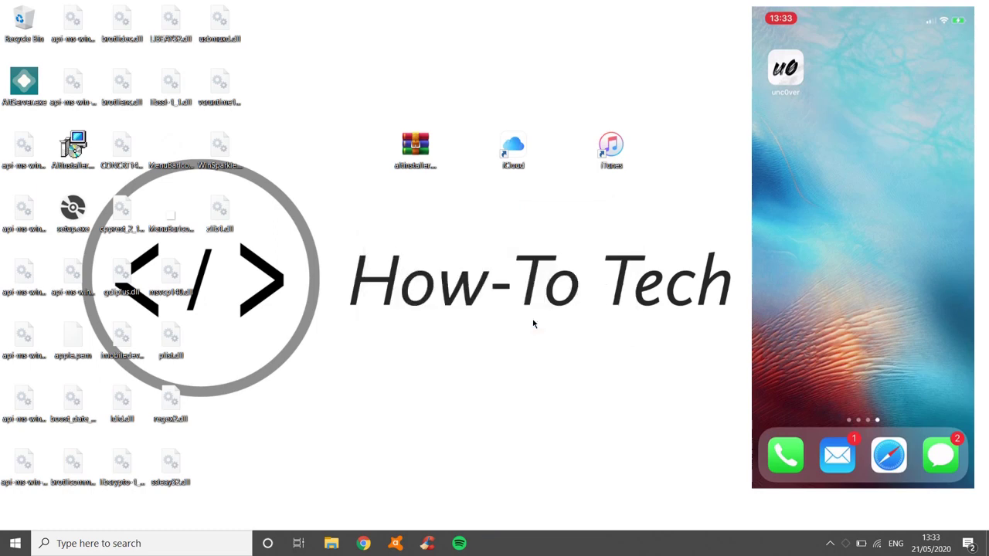